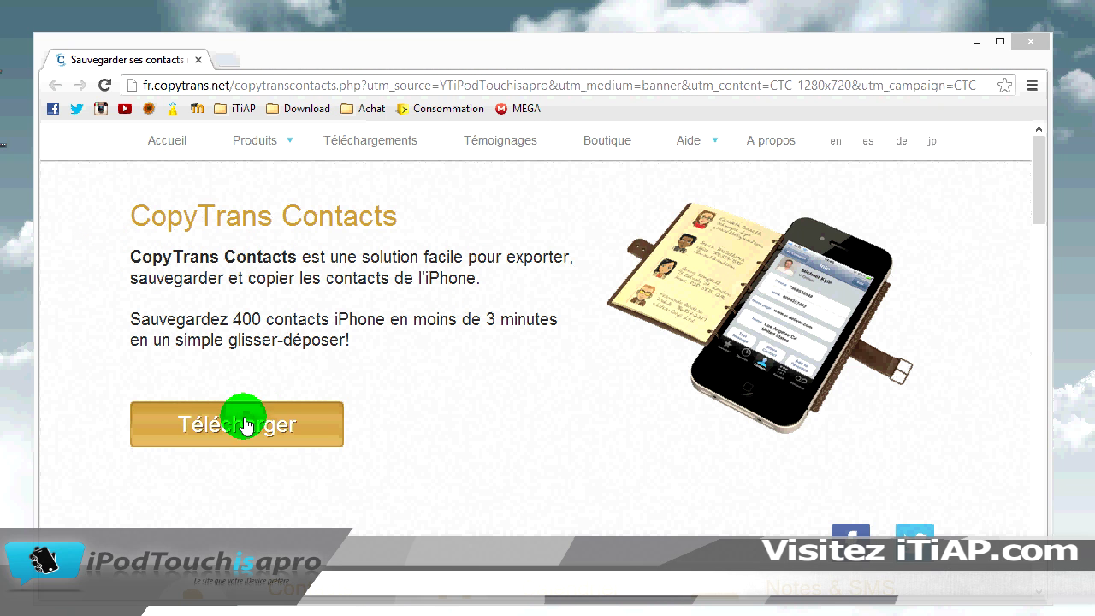
Step: Minimise the browser and launch CopyTrans Contacts through the CopyTrans Control Center desktop shortcut
left_click(975, 42)
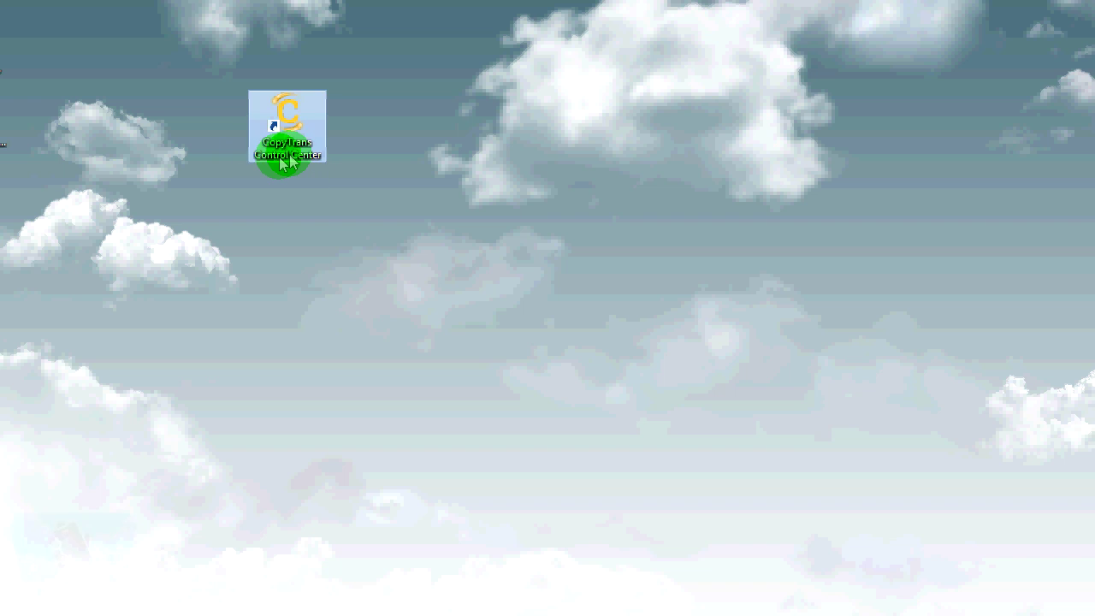
left_click_drag(342, 161, 181, 69)
double_click(189, 55)
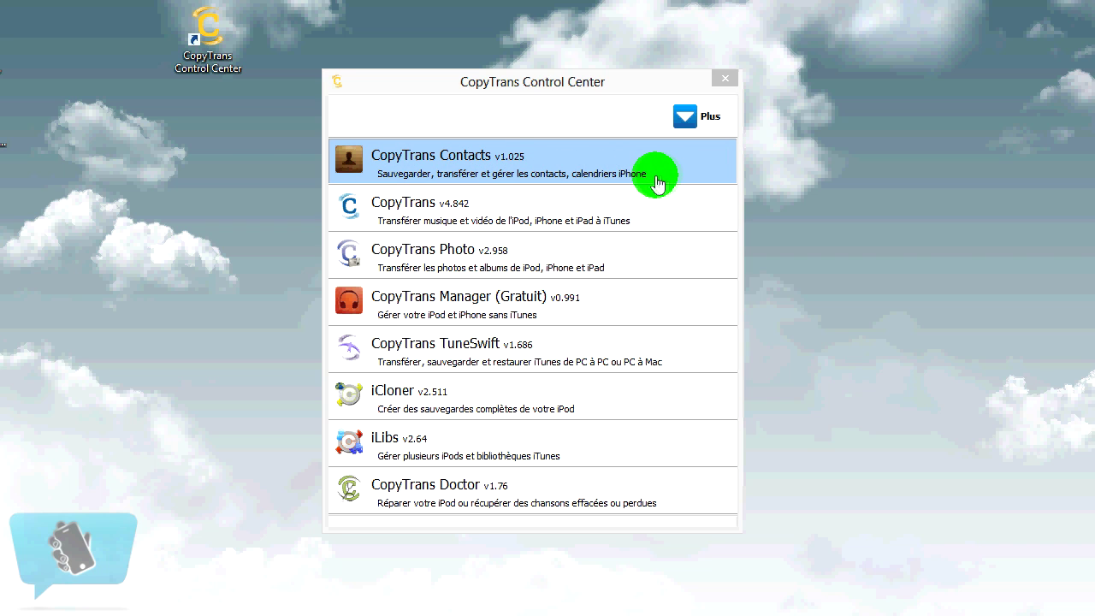
left_click(550, 159)
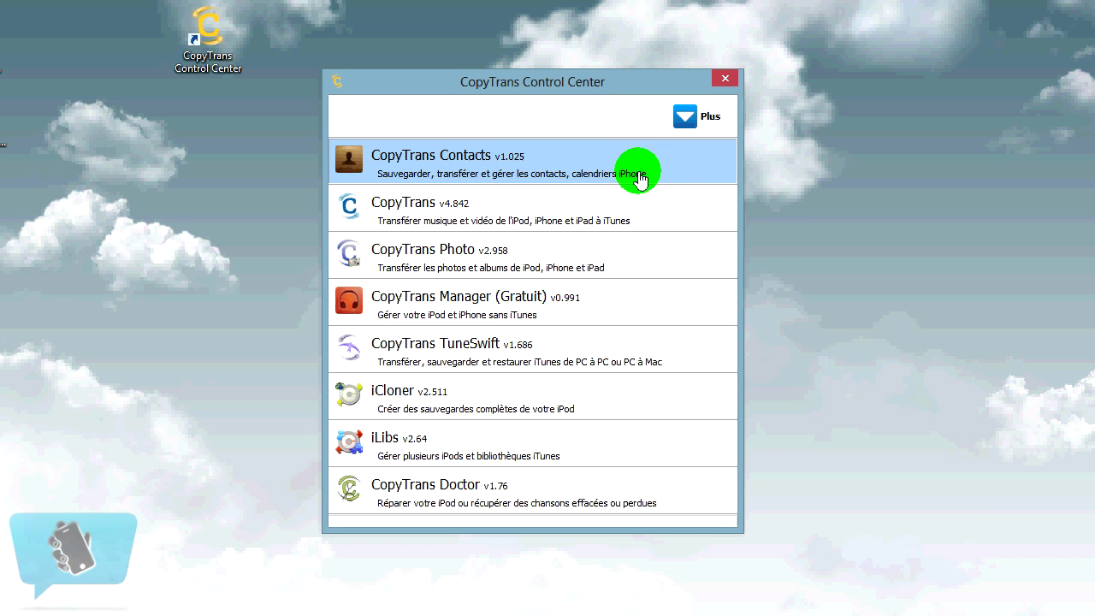
left_click(639, 177)
left_click_drag(511, 78, 423, 62)
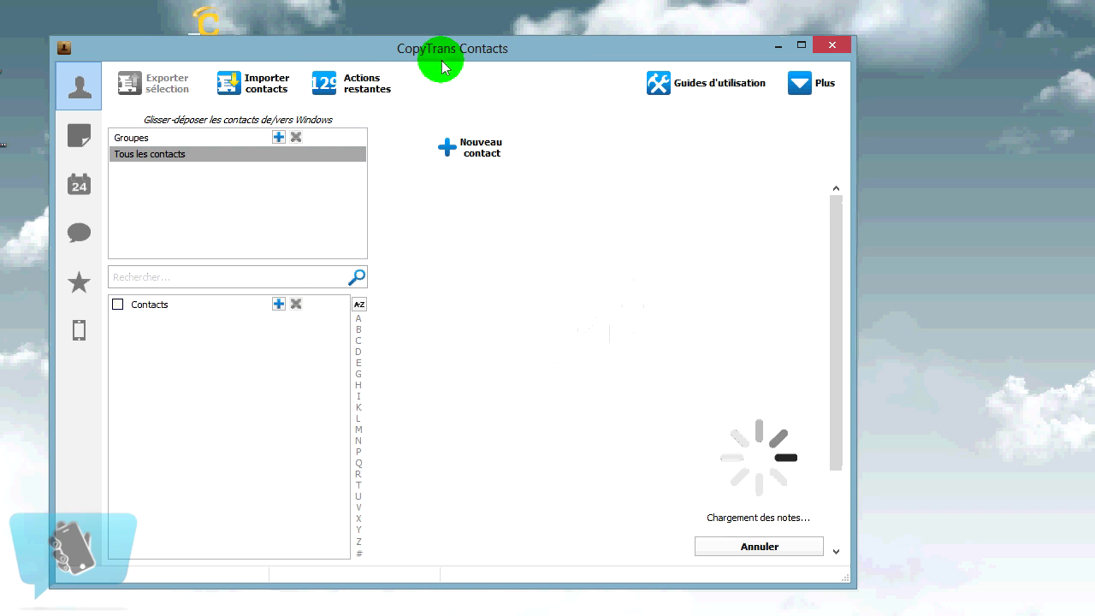
Step: Switch to the notes section and sign in to iCloud with the account e-mail and password
left_click(82, 137)
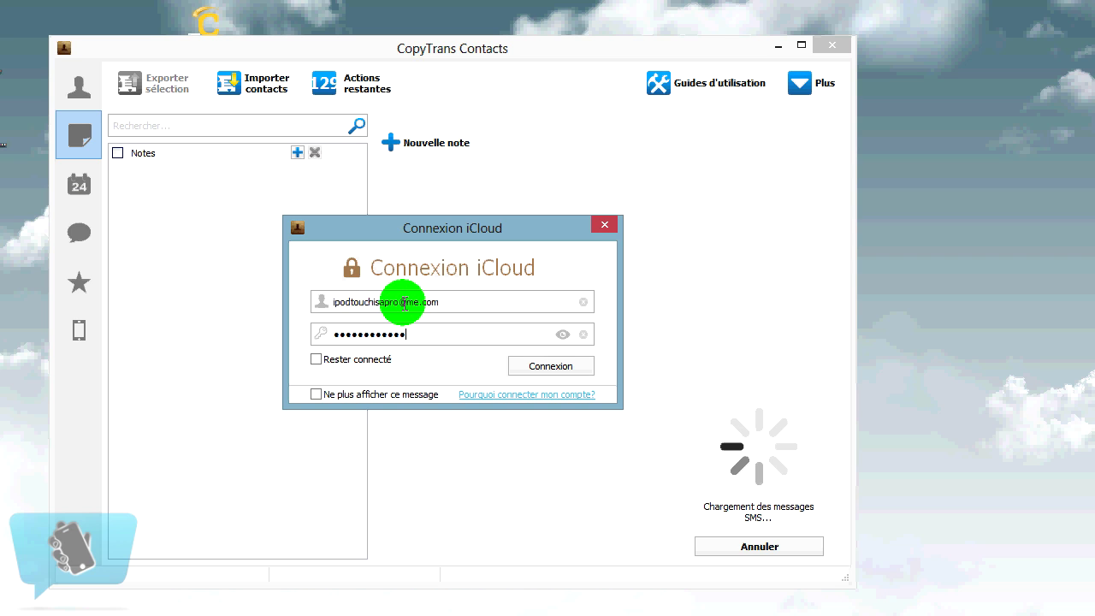
key("Return")
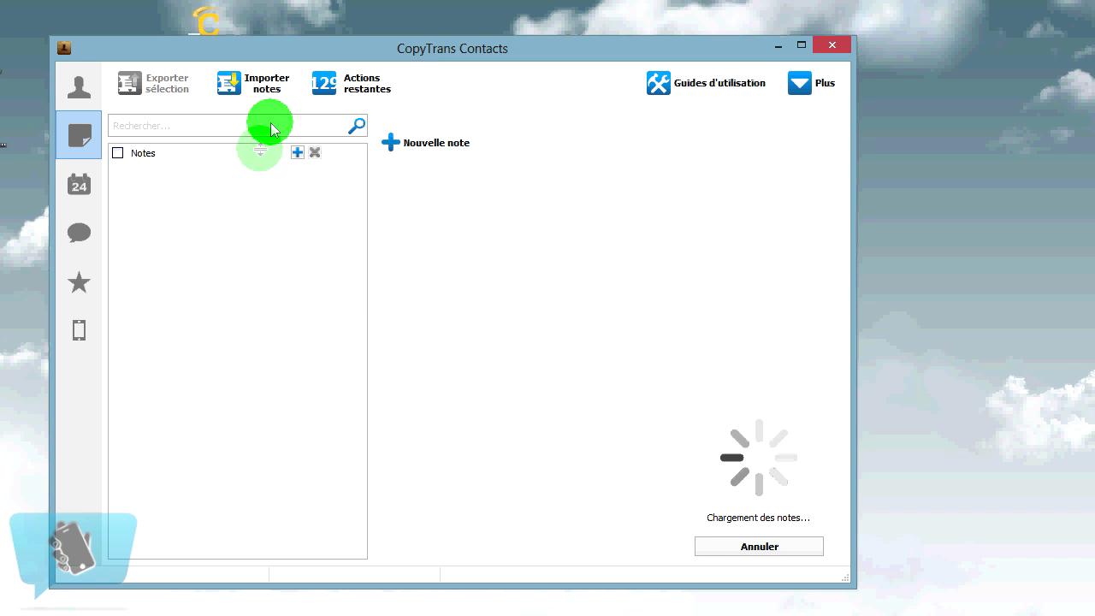
left_click_drag(333, 56, 1014, 49)
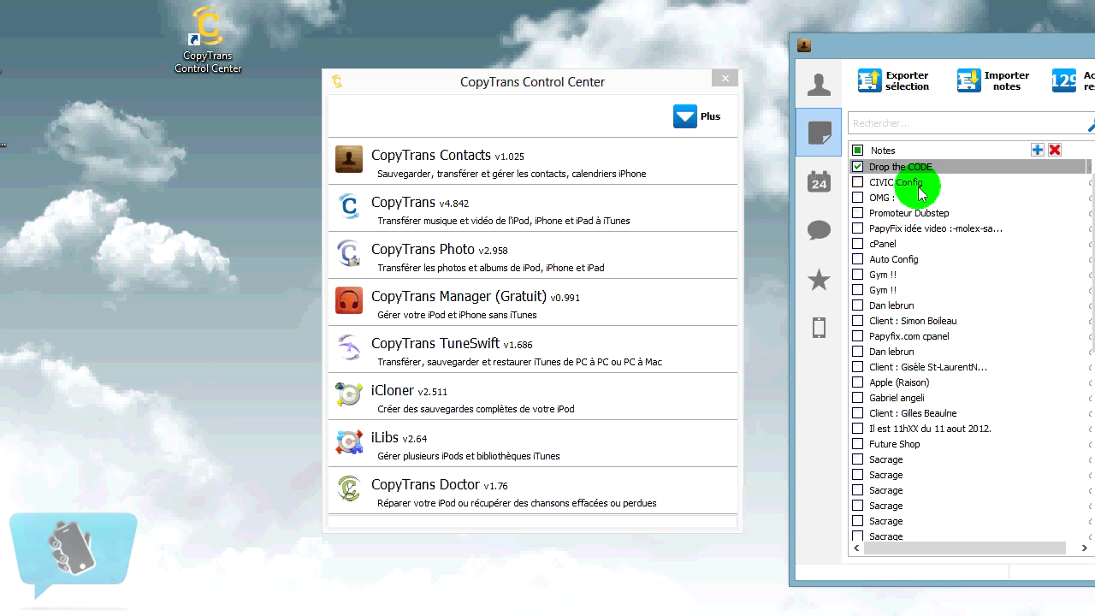
Step: Select the CIVIC Config note and bring the whole window into view to read its content
left_click(919, 188)
left_click_drag(897, 50, 301, 46)
left_click_drag(431, 236, 407, 193)
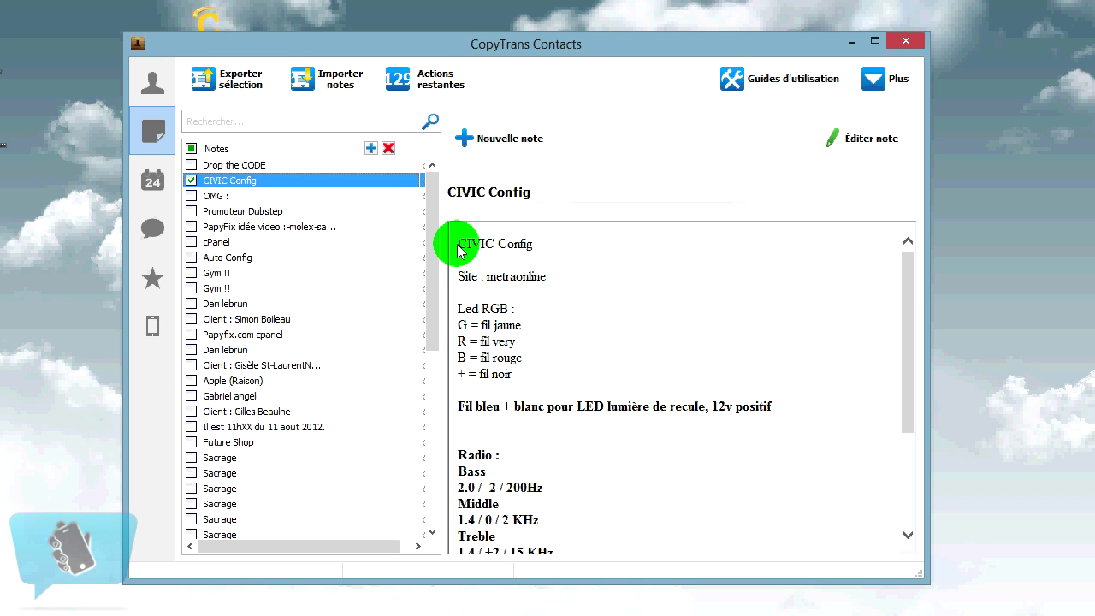
left_click_drag(419, 40, 331, 46)
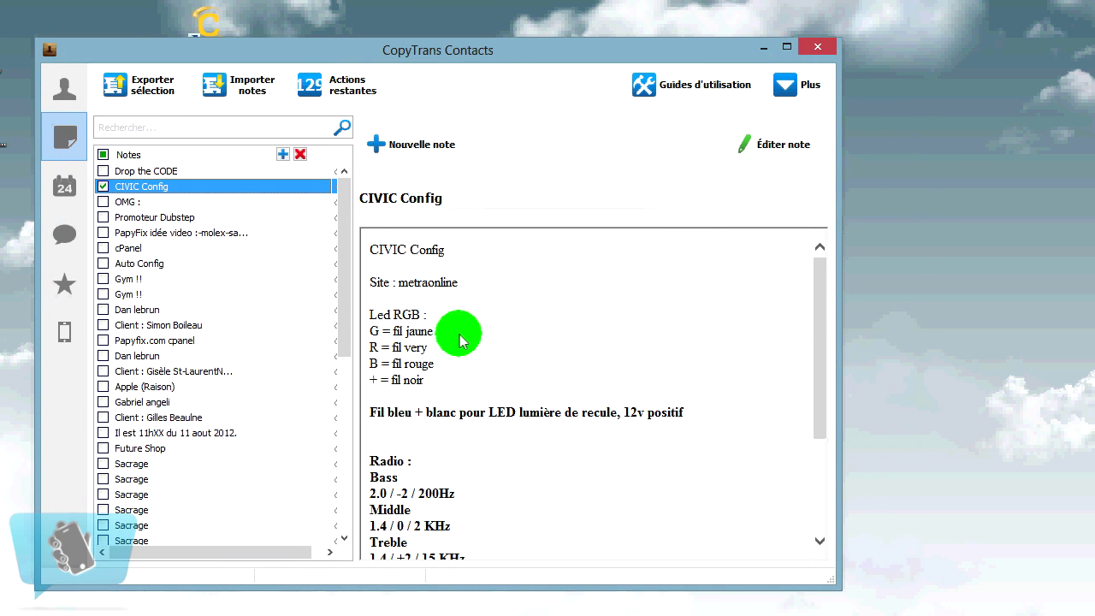
left_click_drag(818, 363, 813, 333)
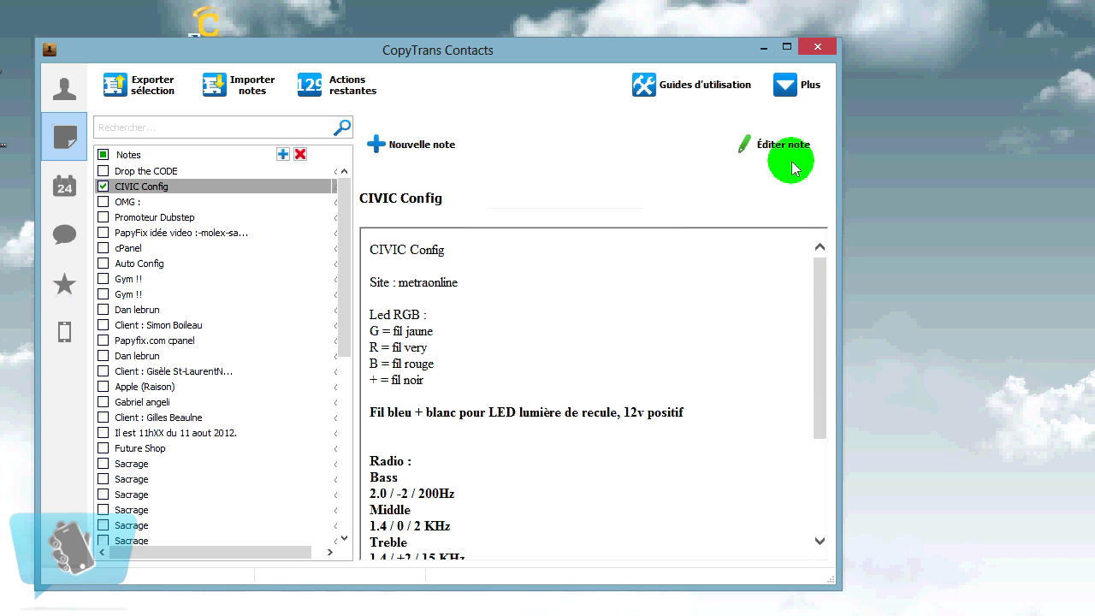
Step: Export the CIVIC Config note to the desktop (Bureau) and dismiss the export message
right_click(167, 186)
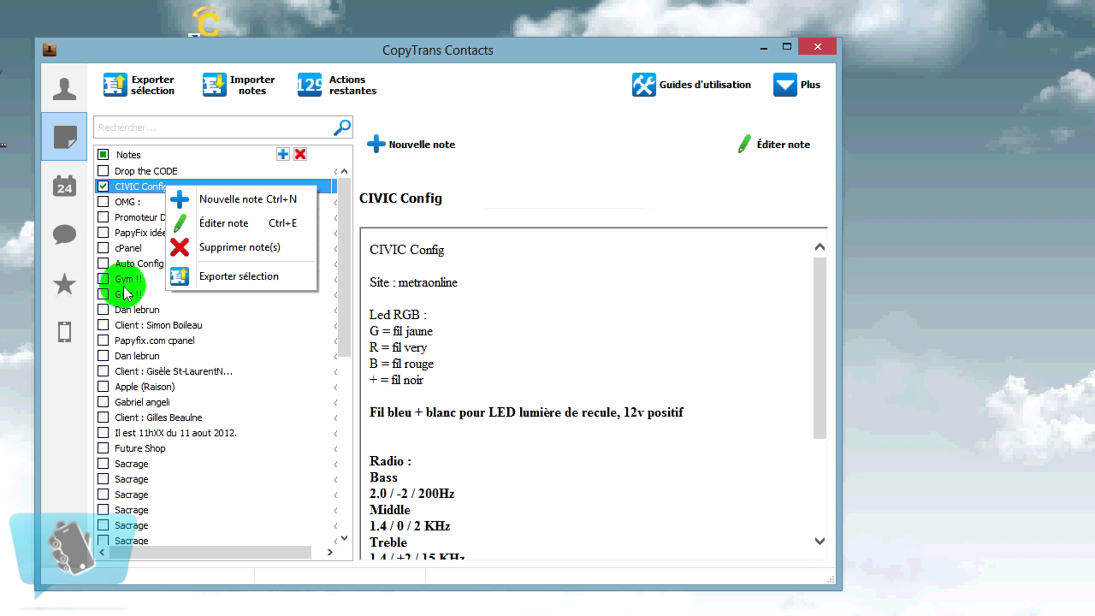
left_click(253, 273)
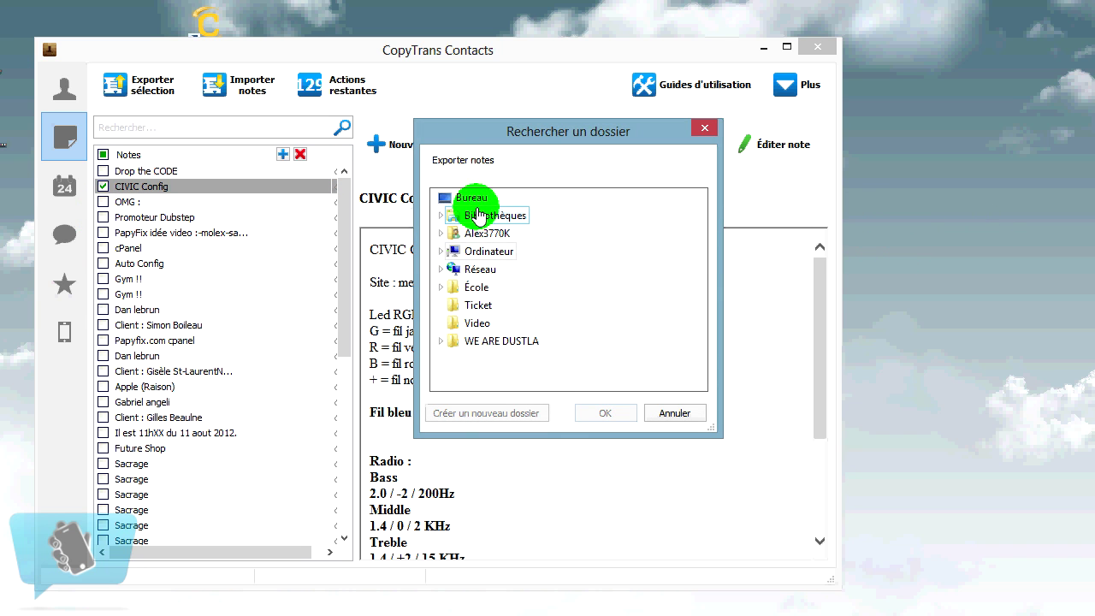
left_click(596, 411)
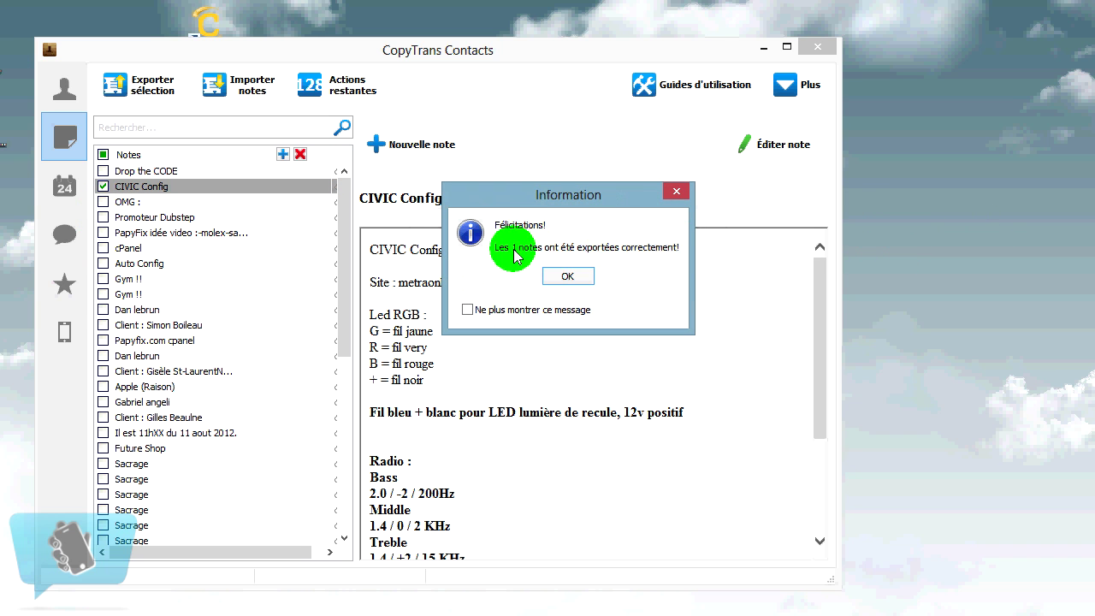
left_click(545, 276)
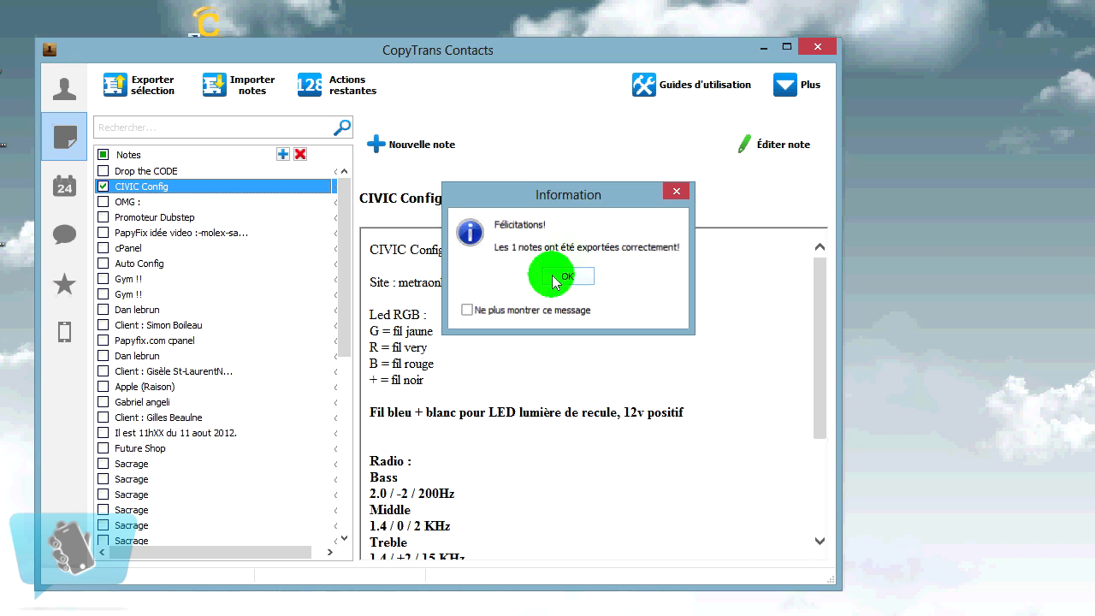
Step: Minimise CopyTrans Contacts, move the exported iPhone folder into view on the desktop and open its Notes subfolder
left_click(765, 53)
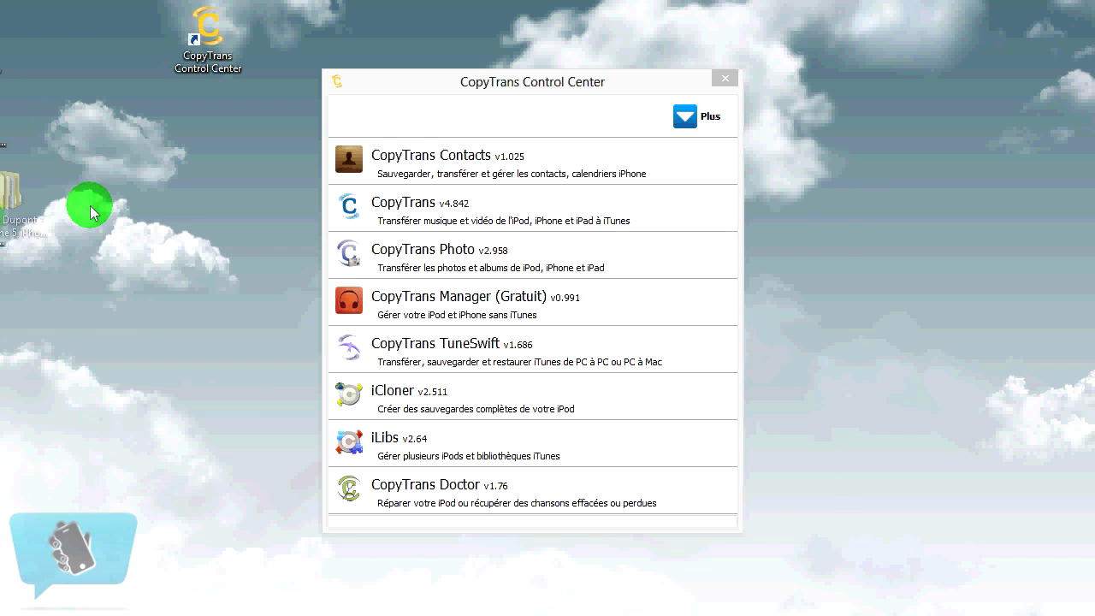
left_click(198, 221)
mouse_move(196, 238)
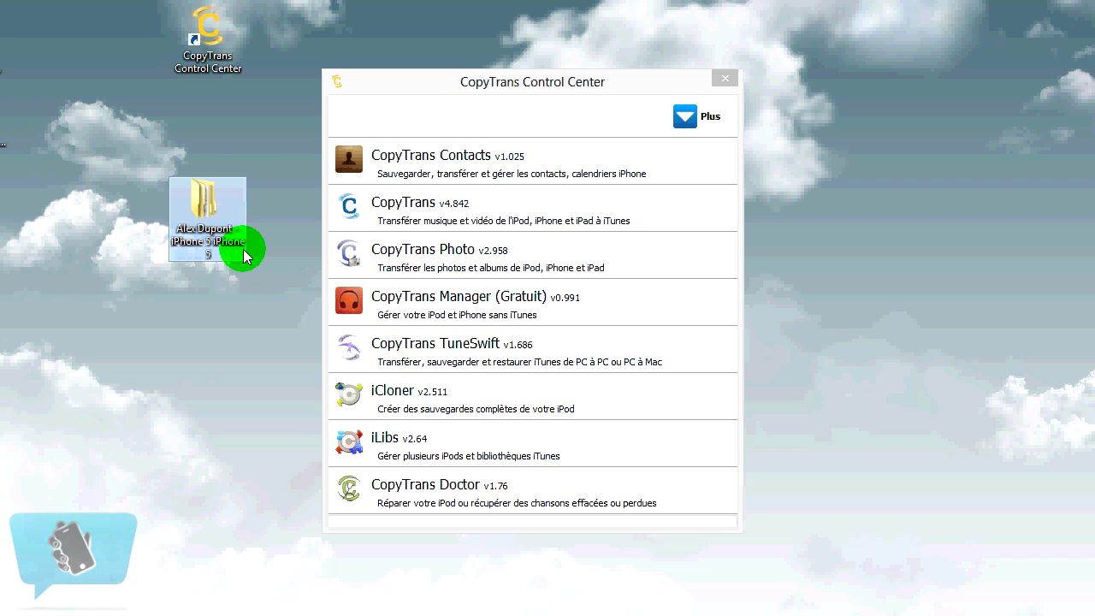
double_click(199, 224)
double_click(384, 134)
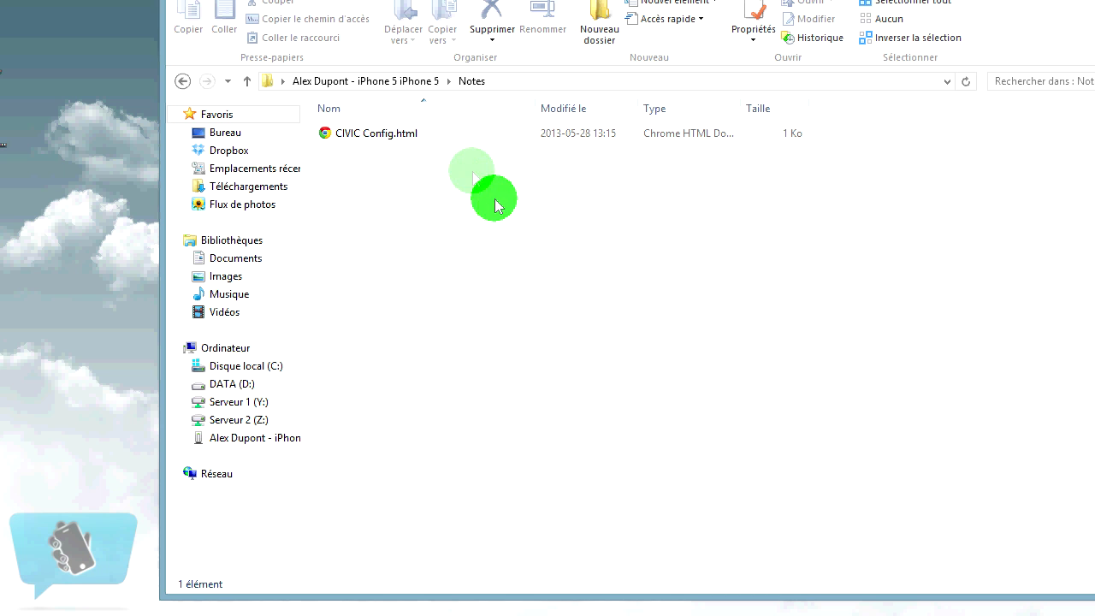
Step: Open CIVIC Config.html in Notepad++ and position the editor window so the code is readable
right_click(398, 135)
left_click(443, 165)
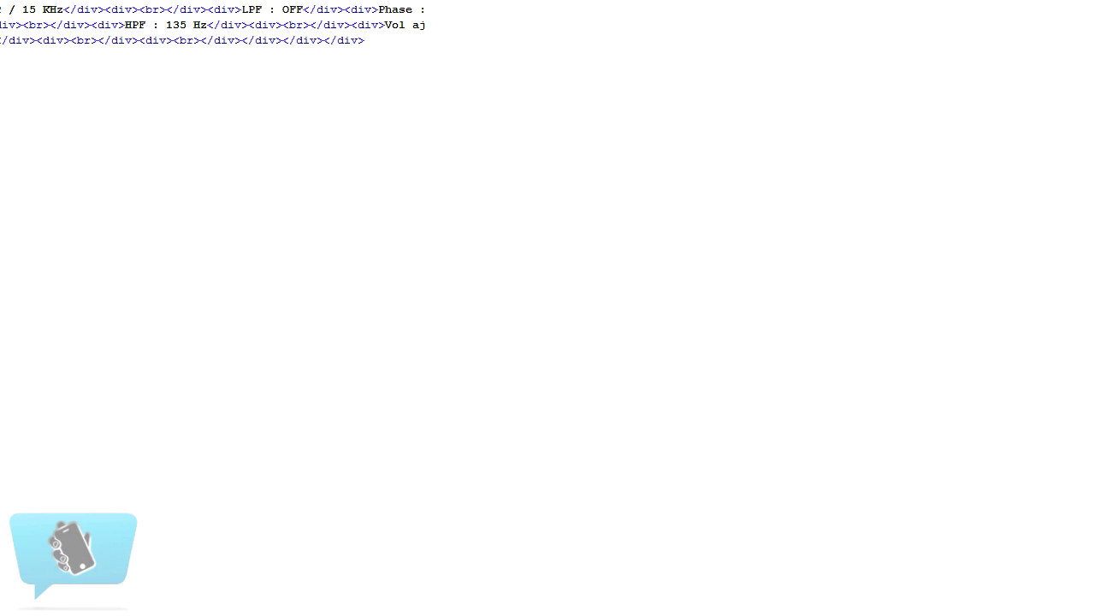
left_click_drag(673, 2, 558, 93)
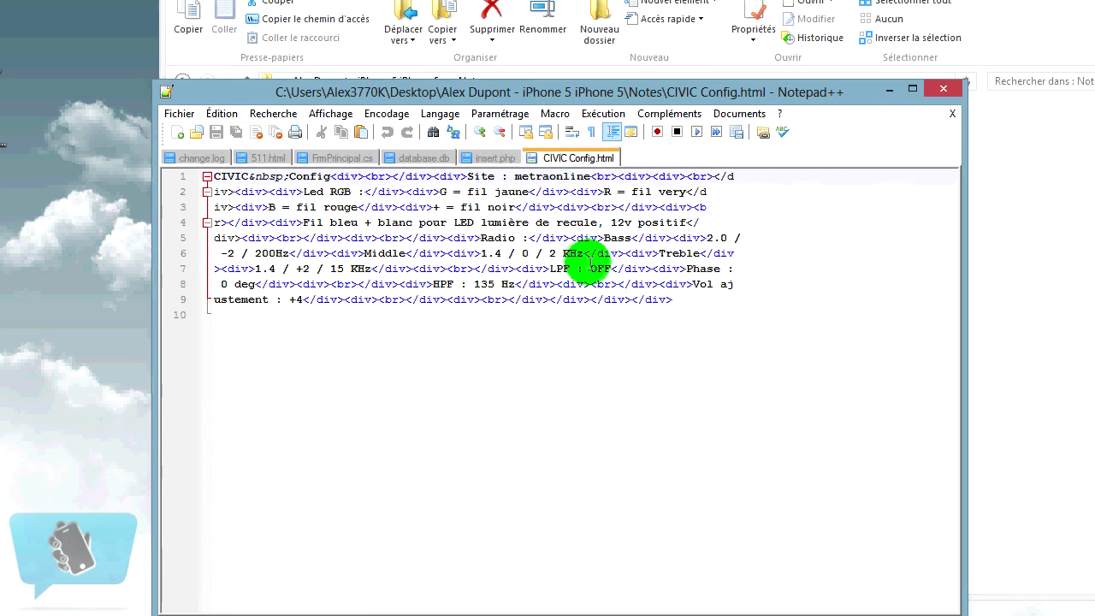
Step: Examine the note's text and radio settings among the HTML tags, and close Notepad++
left_click_drag(377, 222, 657, 221)
left_click_drag(494, 253, 563, 252)
left_click_drag(665, 253, 710, 251)
left_click_drag(257, 269, 344, 268)
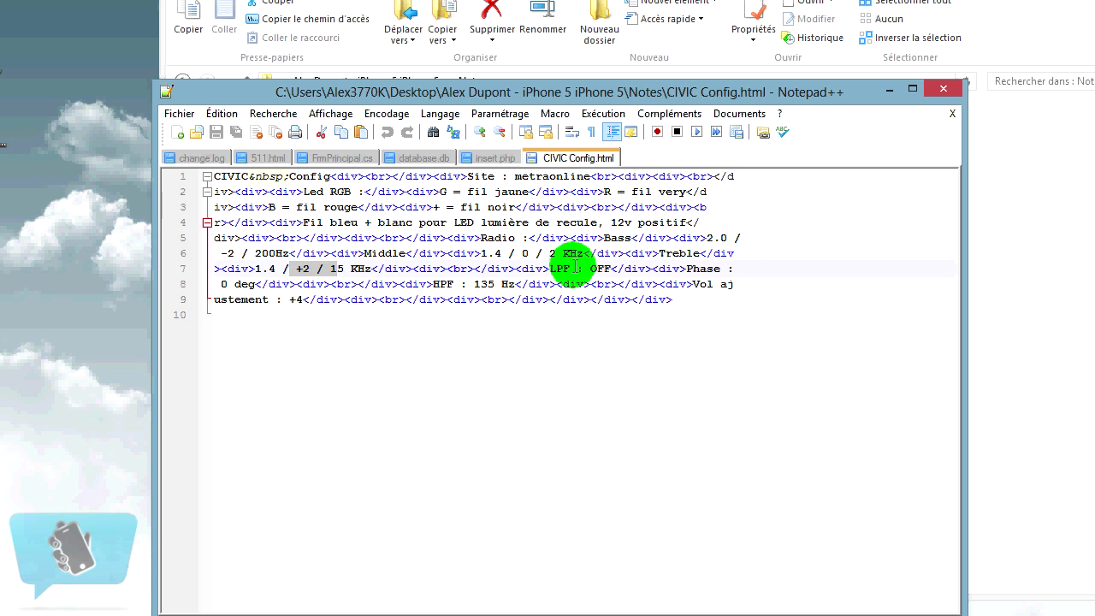
left_click_drag(575, 268, 611, 268)
left_click_drag(688, 269, 706, 269)
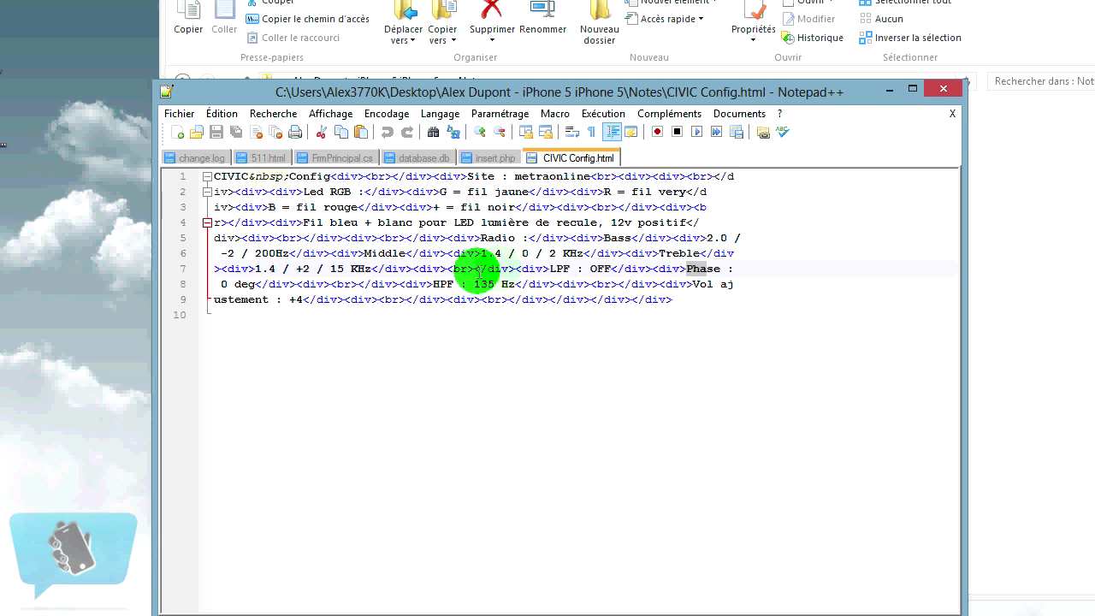
left_click(941, 89)
left_click(427, 183)
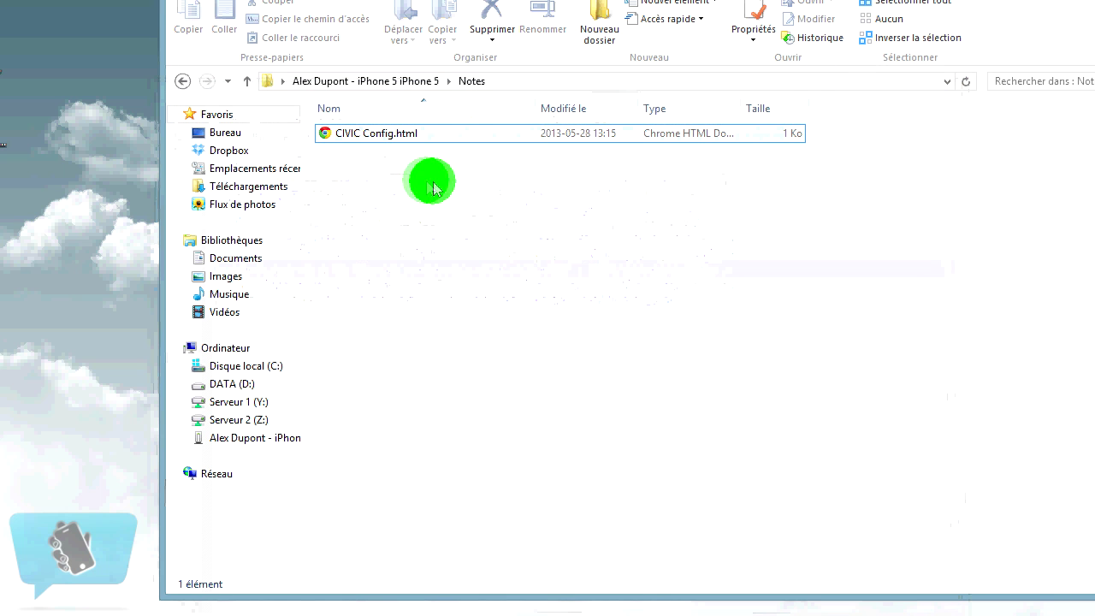
Step: Open CIVIC Config.html in the browser and check how the exported note is displayed
double_click(360, 137)
scroll(317, 357, "down", 1)
scroll(389, 140, "up", 1)
left_click_drag(469, 53, 490, 30)
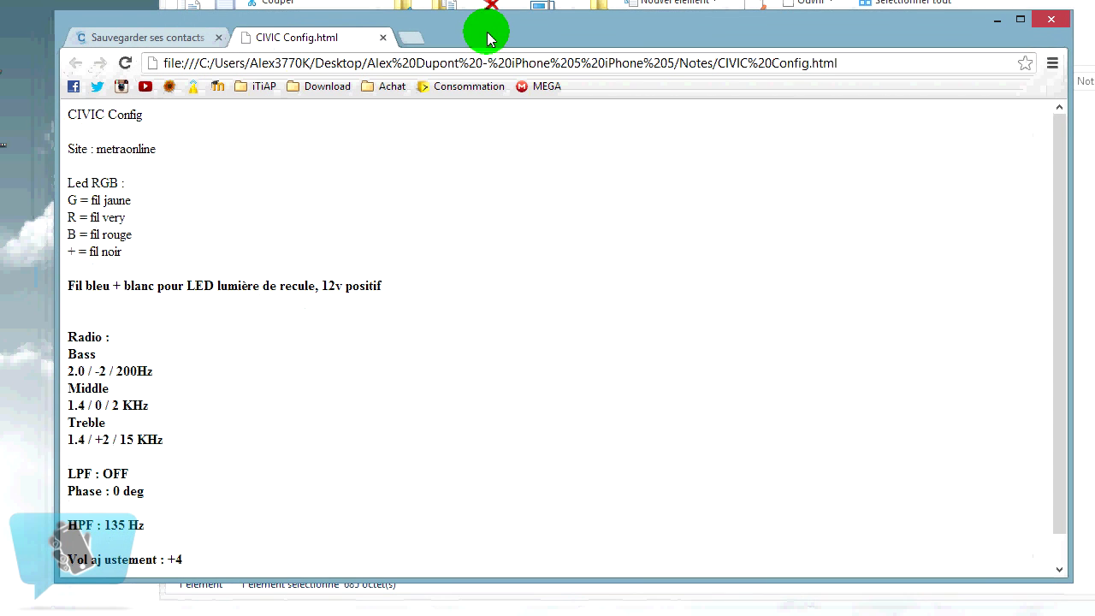
scroll(241, 504, "down", 1)
scroll(229, 504, "up", 1)
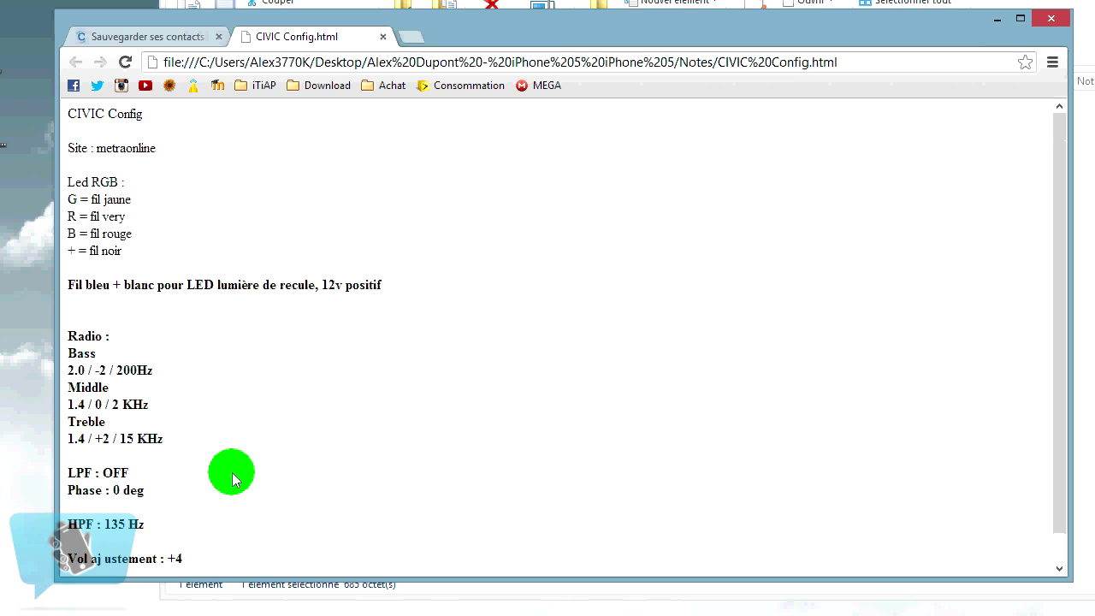
Step: Switch back to CopyTrans Contacts and reposition its window over the other open windows
left_click(917, 2)
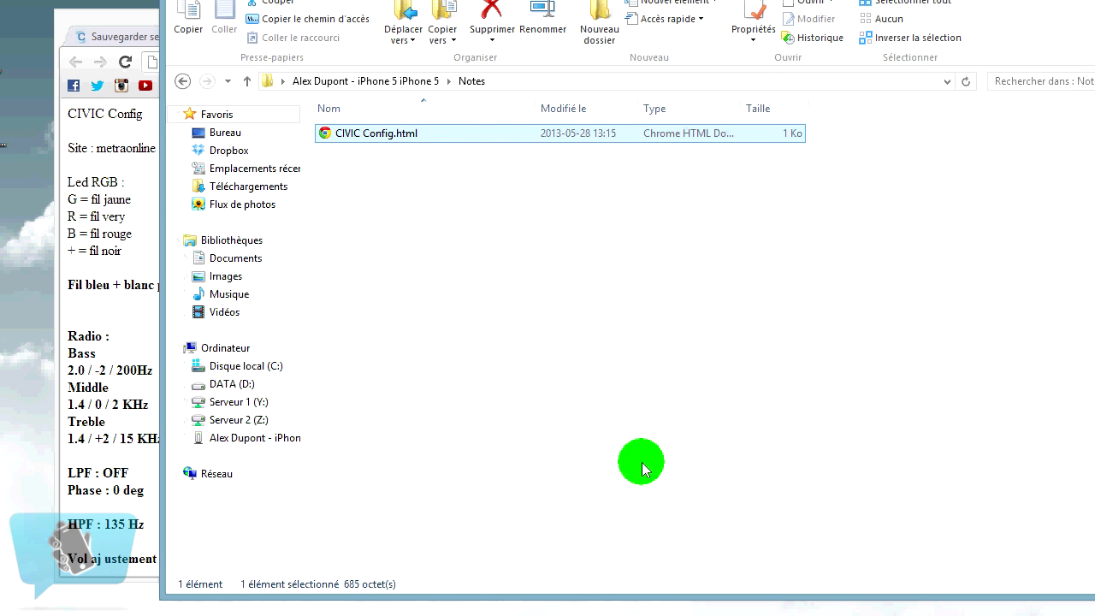
left_click(828, 615)
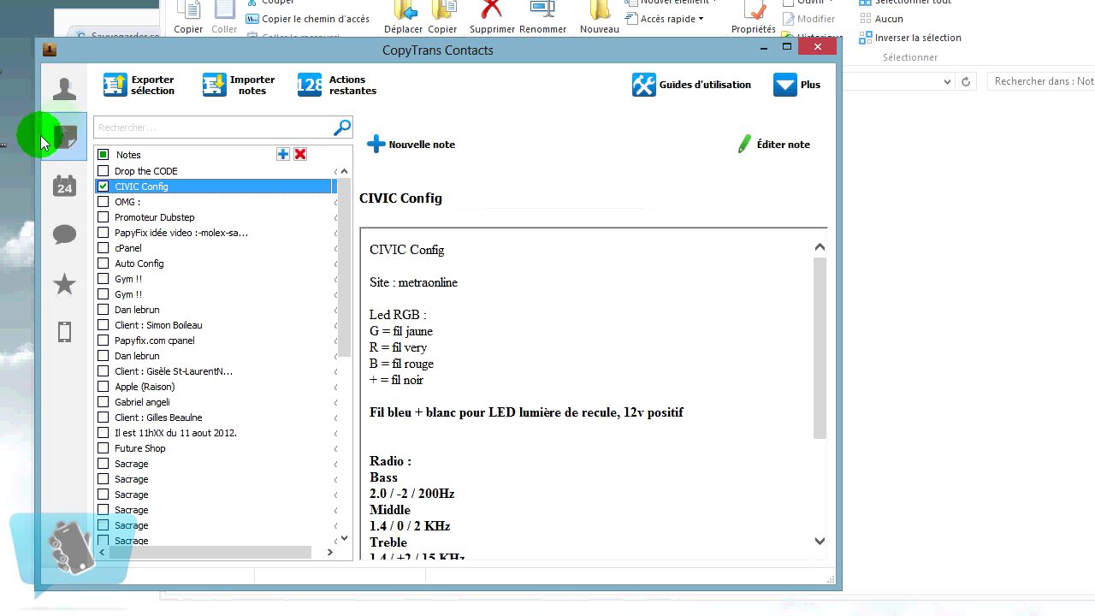
left_click_drag(379, 56, 472, 53)
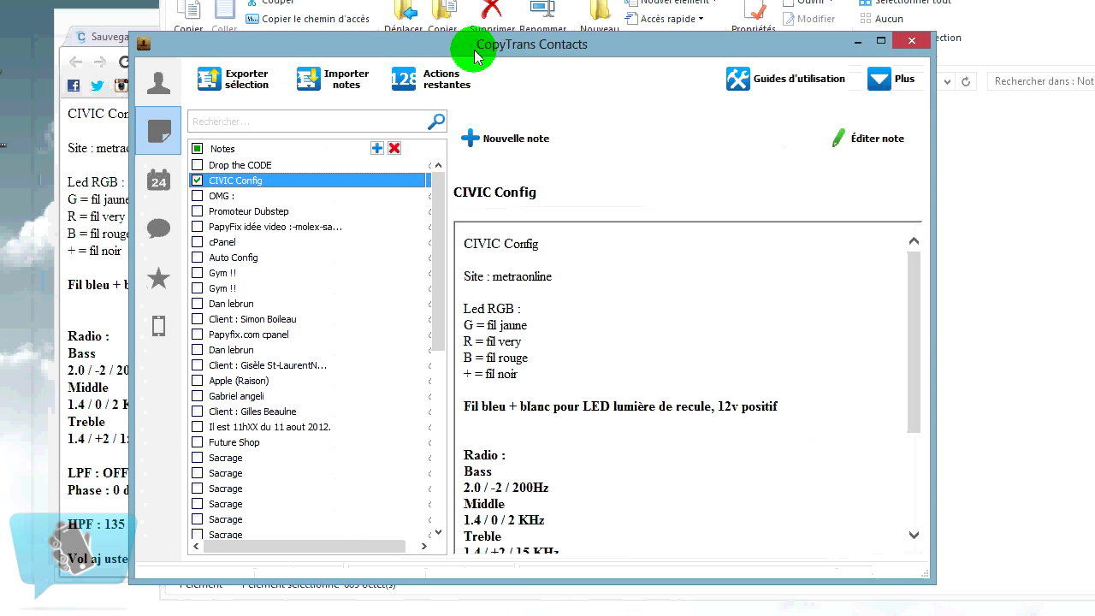